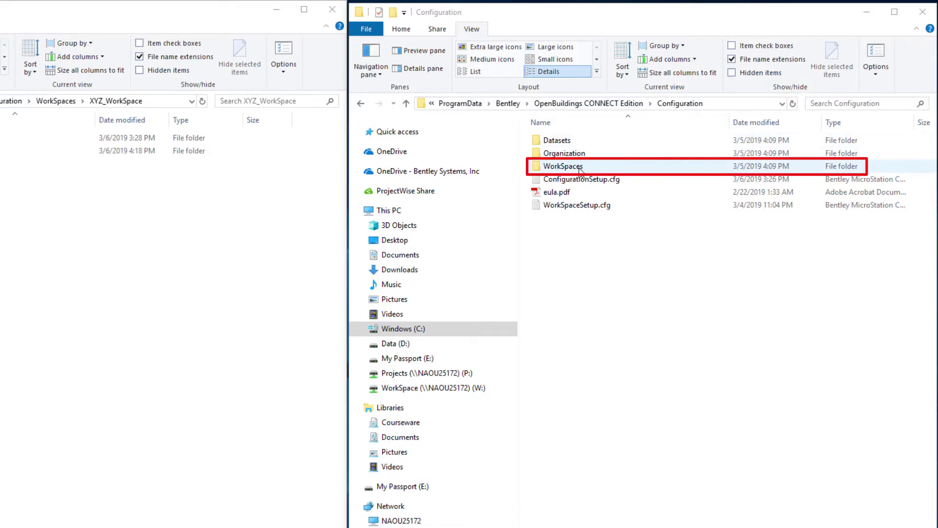
# In Building_Examples\worksets, select the BuildingTemplate_US folder and BuildingTemplate_US.cfg.
pyautogui.doubleClick(579, 168)
pyautogui.doubleClick(580, 143)
pyautogui.doubleClick(565, 154)
pyautogui.click(623, 154)
pyautogui.click(620, 283)
# Copy the BuildingTemplate_US folder and .cfg into XYZ_WorkSpace's WorkSets folder.
pyautogui.rightClick(619, 284)
pyautogui.click(664, 450)
pyautogui.click(169, 120)
pyautogui.doubleClick(171, 121)
pyautogui.rightClick(178, 129)
pyautogui.click(214, 197)
# Rename the copied BuildingTemplate_US folder to _ProjectTemplate_US.
pyautogui.rightClick(190, 119)
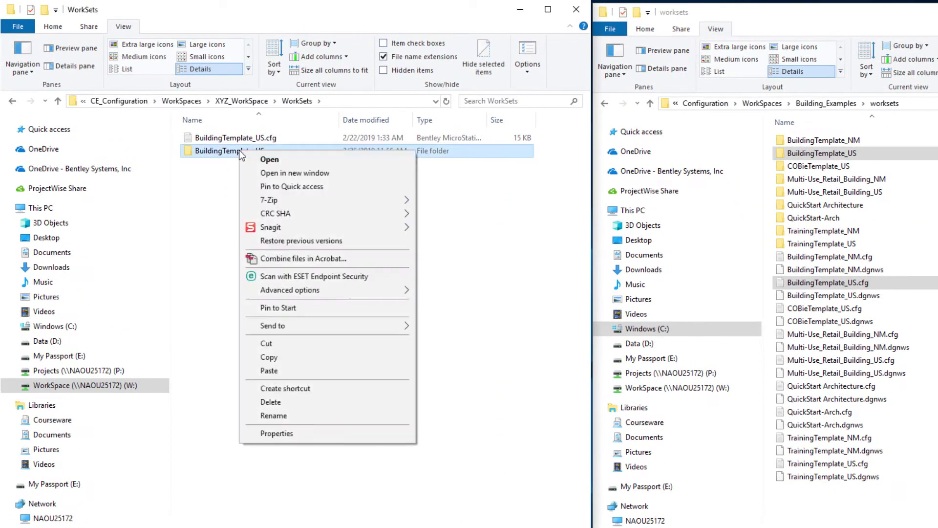
pyautogui.click(288, 415)
pyautogui.moveTo(224, 152); pyautogui.dragTo(195, 153)
pyautogui.press('BackSpace')
pyautogui.write('ProjectTemplate_US')
pyautogui.press('Return')
# Rename the copied BuildingTemplate_US.cfg to _ProjectTemplate_US.cfg.
pyautogui.rightClick(239, 141)
pyautogui.click(272, 370)
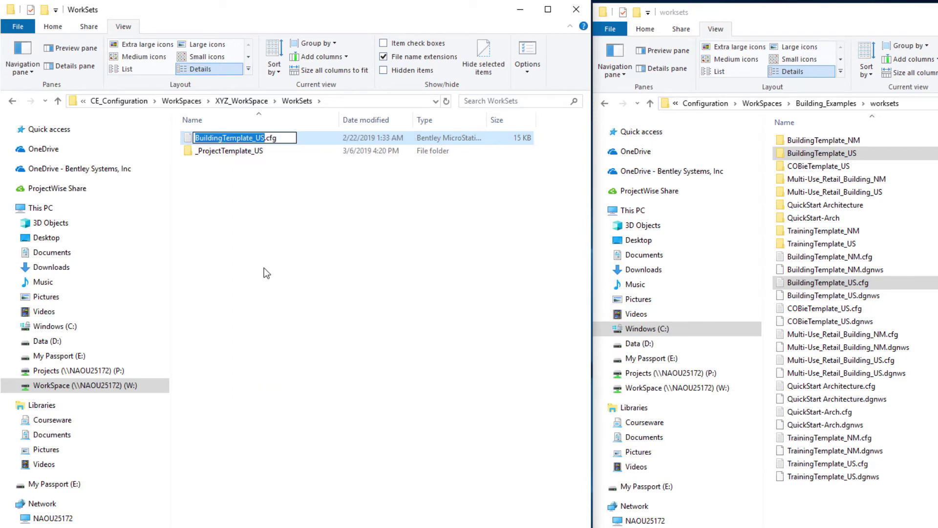
pyautogui.click(223, 138)
pyautogui.moveTo(224, 138); pyautogui.dragTo(194, 137)
pyautogui.write('_Project')
pyautogui.click(222, 166)
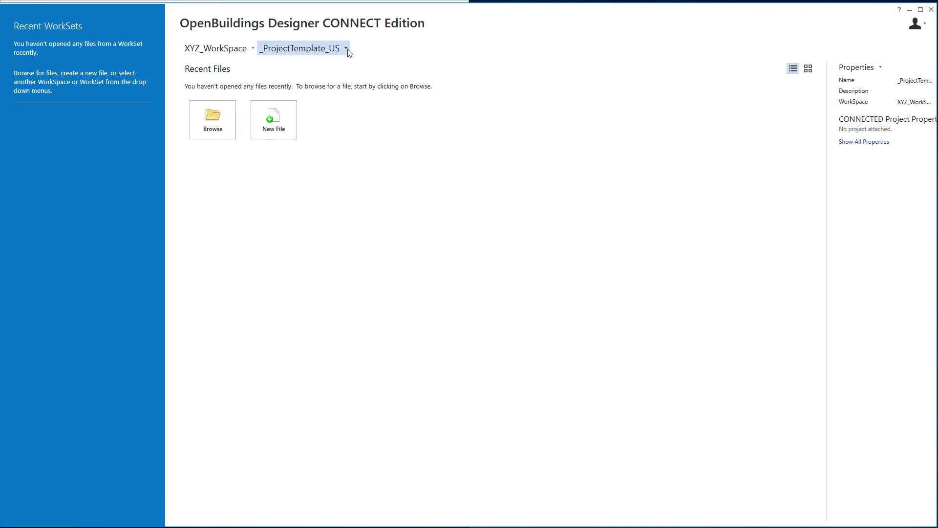
# Drop down the XYZ_WorkSpace WorkSet list to reveal the _ProjectTemplate_US template.
pyautogui.click(347, 49)
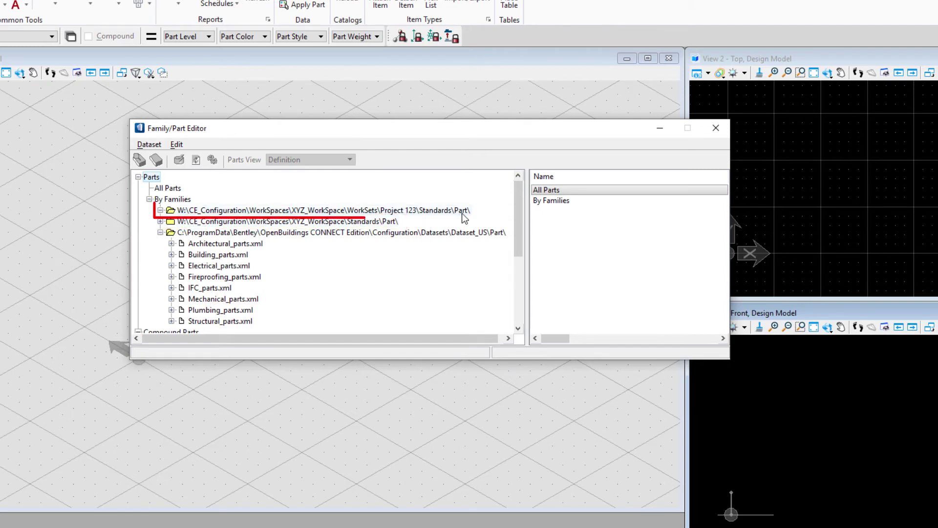
# Copy the delivered Brick part from Architectural_parts.xml > WallComponent.
pyautogui.click(171, 243)
pyautogui.moveTo(519, 223); pyautogui.dragTo(520, 248)
pyautogui.click(222, 289)
pyautogui.moveTo(522, 245); pyautogui.dragTo(421, 247)
pyautogui.rightClick(582, 211)
pyautogui.click(610, 255)
# Paste the Brick part into the Project 123 Part folder and select the pasted copy.
pyautogui.moveTo(413, 248); pyautogui.dragTo(413, 204)
pyautogui.click(337, 214)
pyautogui.rightClick(486, 223)
pyautogui.click(523, 272)
pyautogui.click(226, 233)
pyautogui.click(566, 191)
# Set the Brick part's Drawing Symbology section weight to 3.
pyautogui.moveTo(528, 338); pyautogui.dragTo(612, 340)
pyautogui.click(302, 161)
pyautogui.click(307, 171)
pyautogui.click(624, 191)
pyautogui.click(630, 254)
# Set the Brick part's Cut Patterns pattern colour to 19.
pyautogui.click(344, 160)
pyautogui.click(321, 173)
pyautogui.moveTo(569, 339); pyautogui.dragTo(546, 336)
pyautogui.click(683, 188)
pyautogui.click(693, 230)
# Set the part's render material to Brick dark redbrown from the Blocks&Bricks palette.
pyautogui.click(283, 157)
pyautogui.click(290, 184)
pyautogui.moveTo(546, 339); pyautogui.dragTo(617, 336)
pyautogui.click(693, 192)
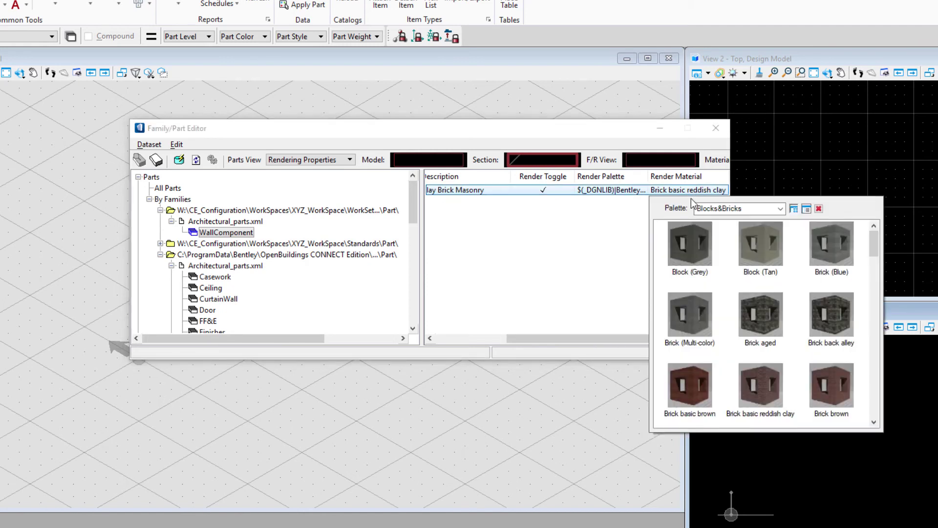
pyautogui.moveTo(873, 244); pyautogui.dragTo(874, 263)
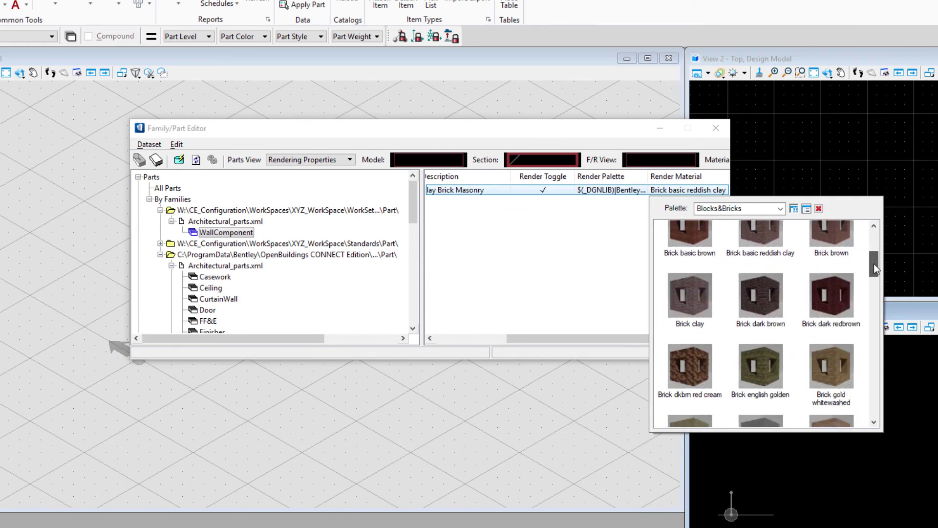
pyautogui.doubleClick(844, 295)
# Collapse the delivered ProgramData part folder and save the dataset changes.
pyautogui.moveTo(413, 206)
pyautogui.mouseDown()
pyautogui.moveTo(414, 229)
pyautogui.moveTo(414, 198)
pyautogui.mouseUp()
pyautogui.doubleClick(234, 254)
pyautogui.click(179, 159)
# Close the Family/Part Editor, leaving the Model.dgn views.
pyautogui.click(711, 134)
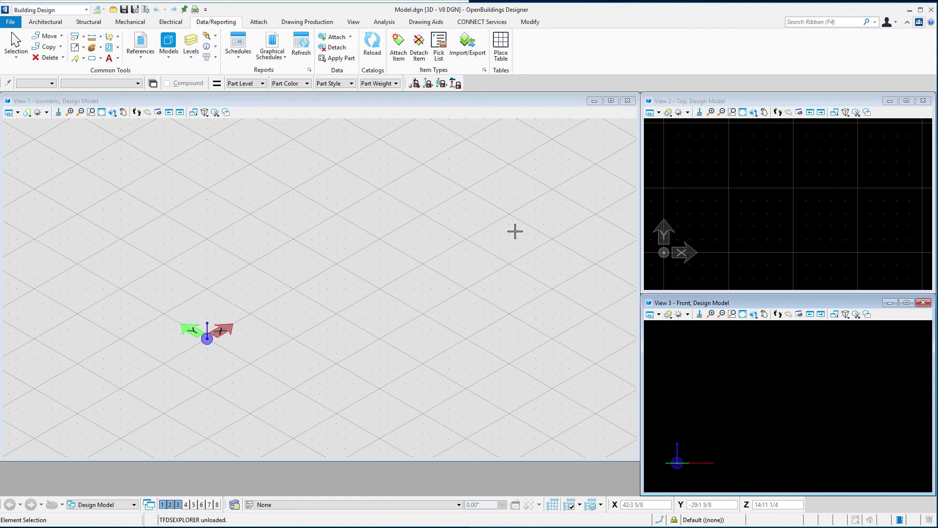